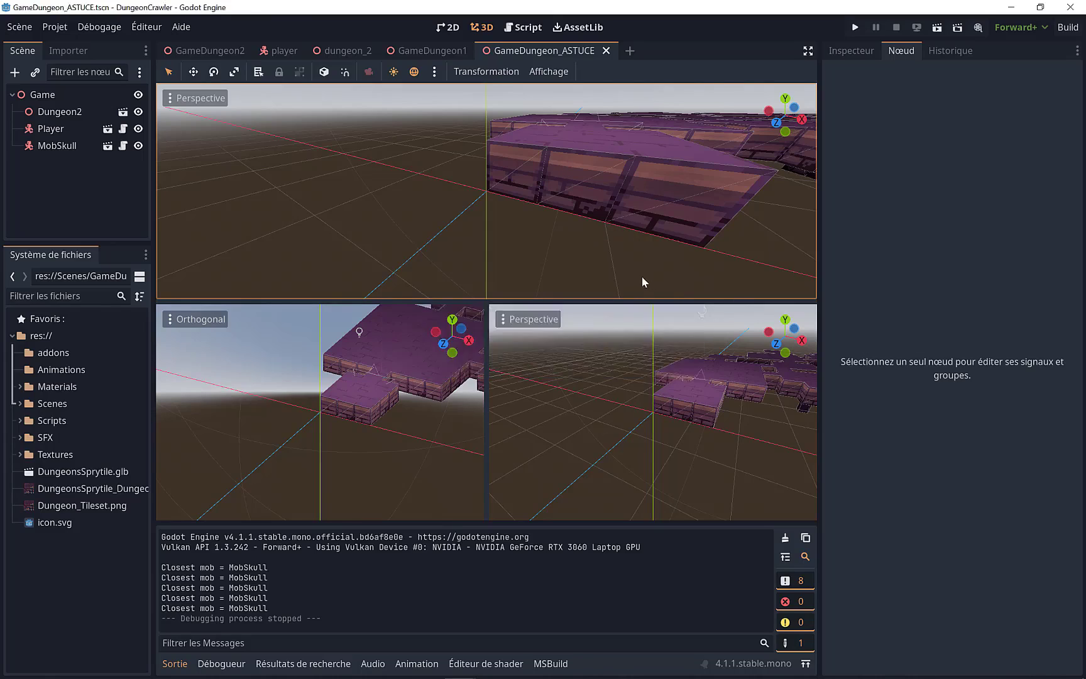
Play-test the dungeon game by walking up to the skull mob, attacking it and looking around, and close the game window.
key("F5")
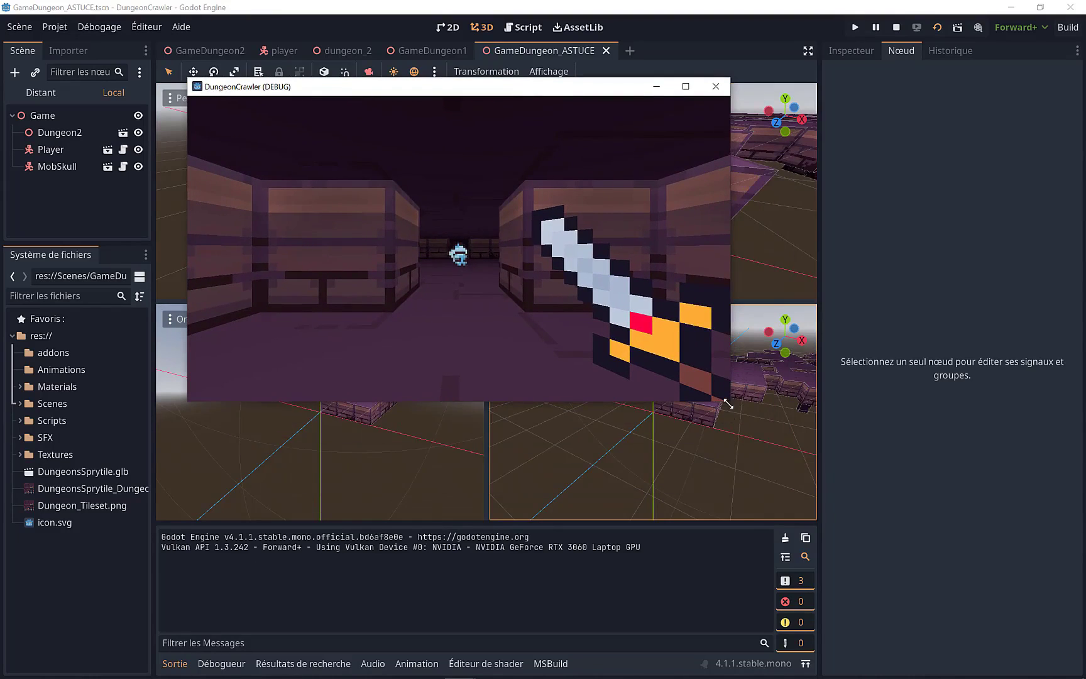
key("Up")
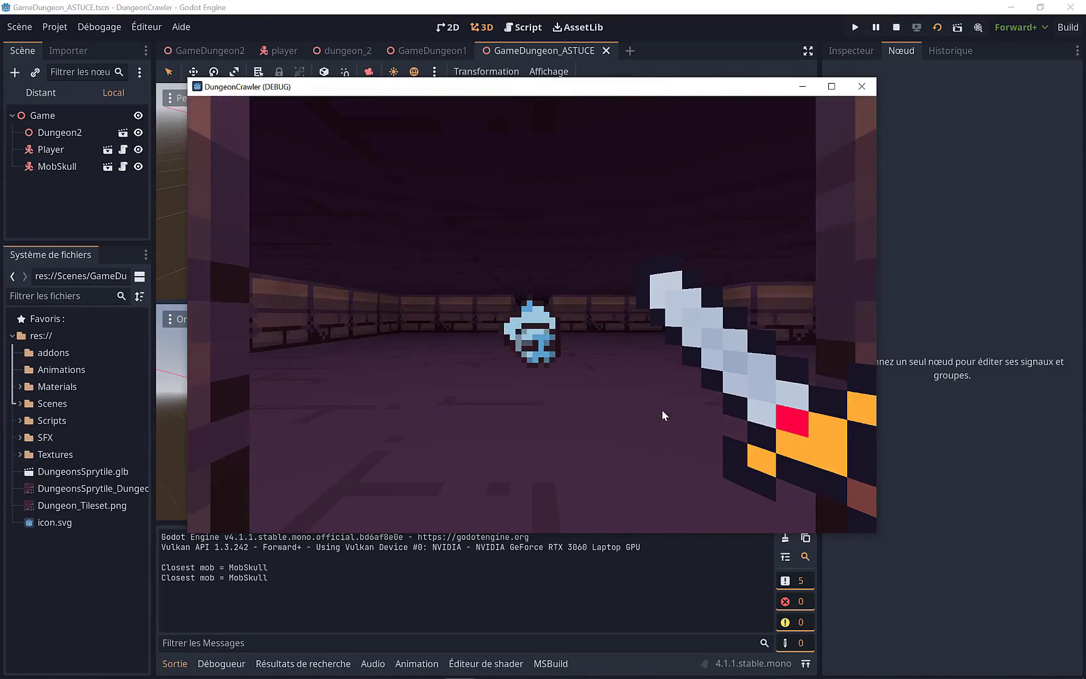
key("Right")
key("Left")
left_click(667, 415)
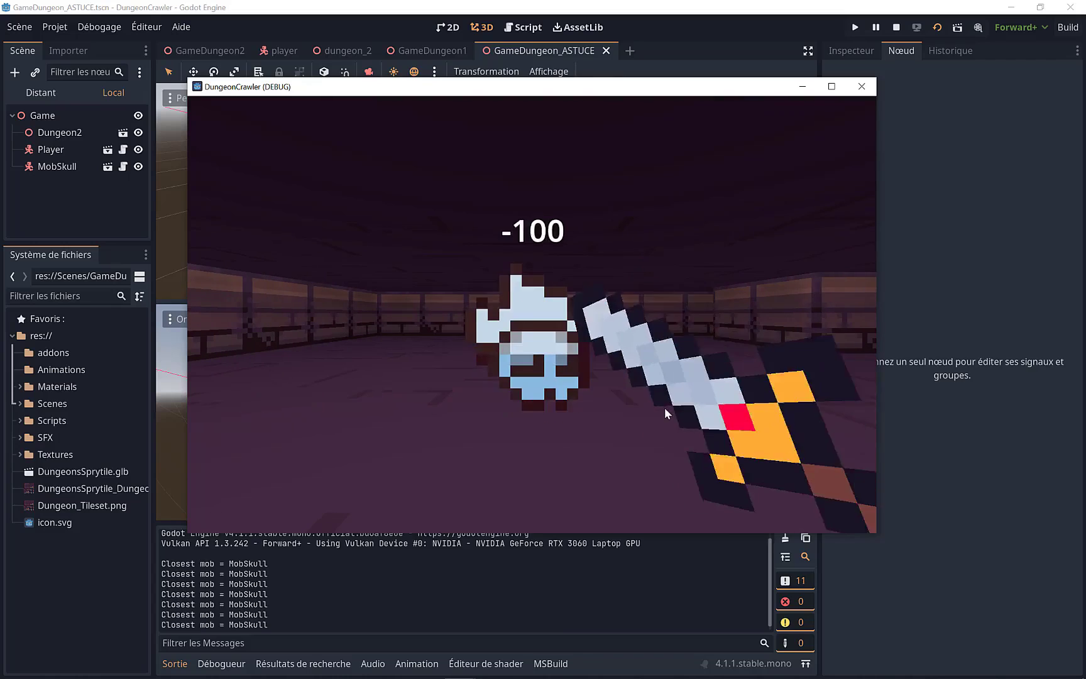
key("Right")
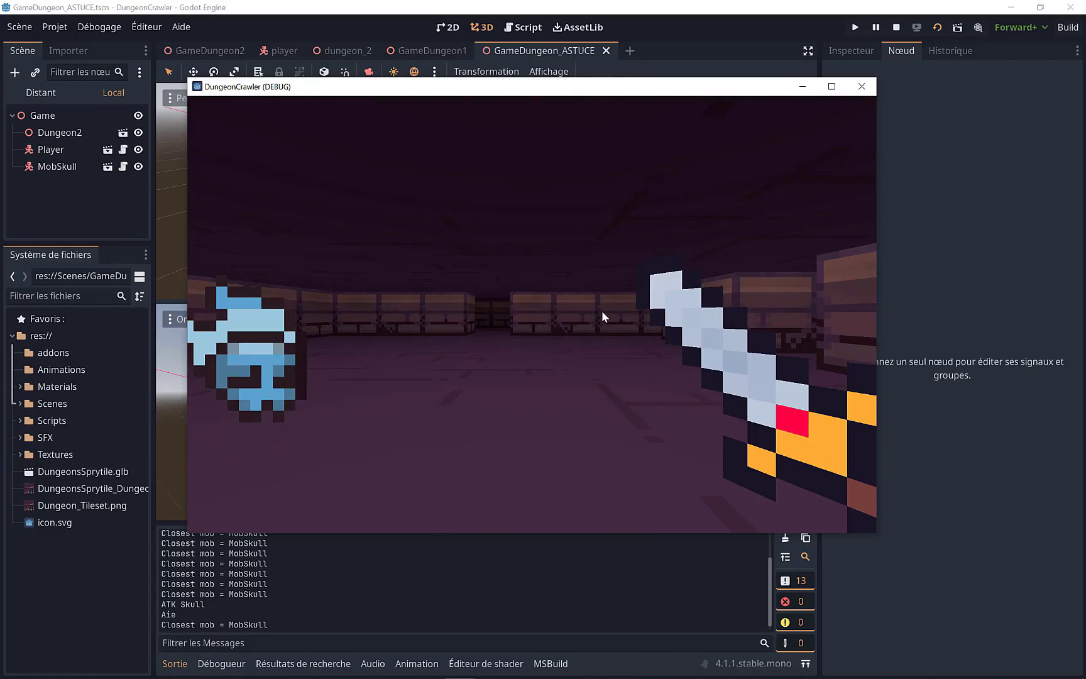
key("Left")
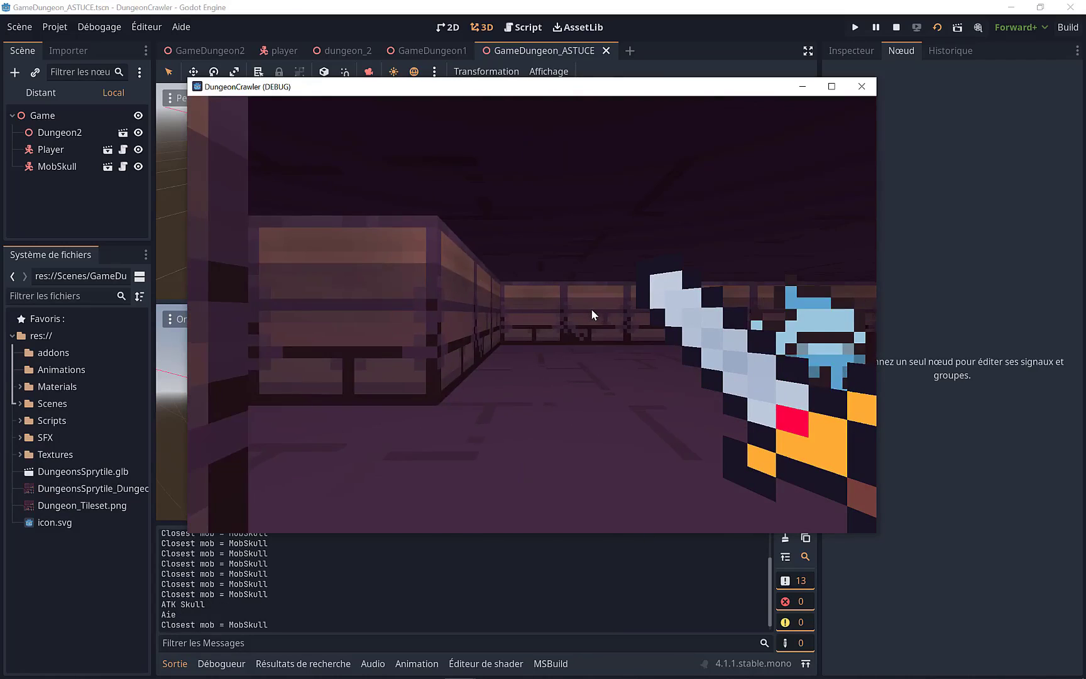
key("Right")
key("Right")
key("Down")
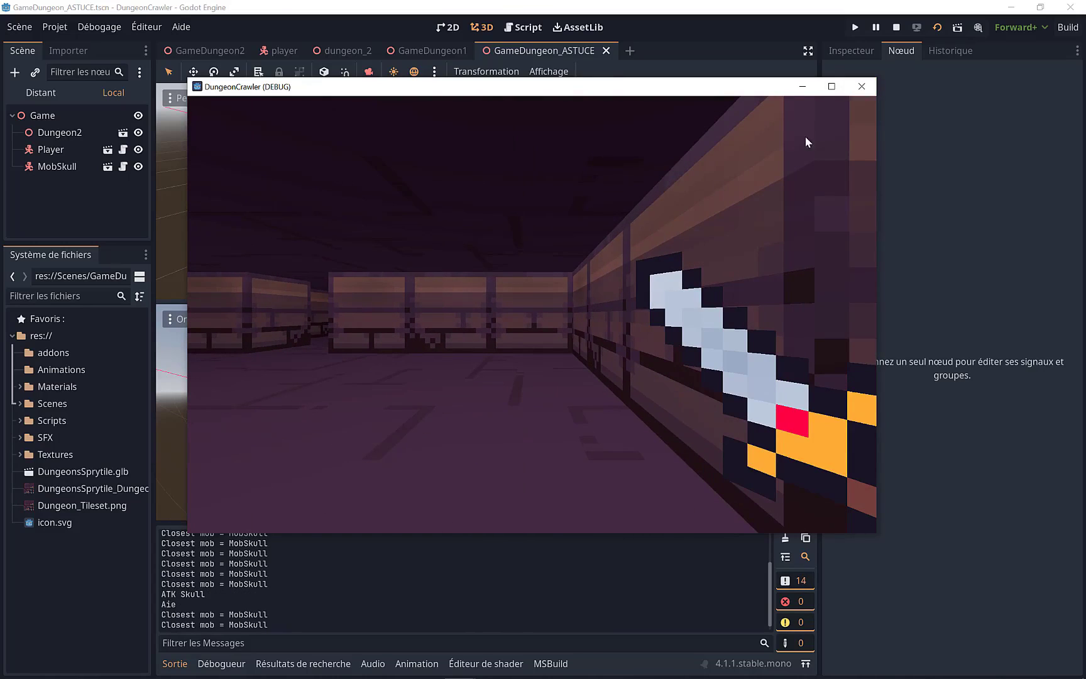
left_click(861, 86)
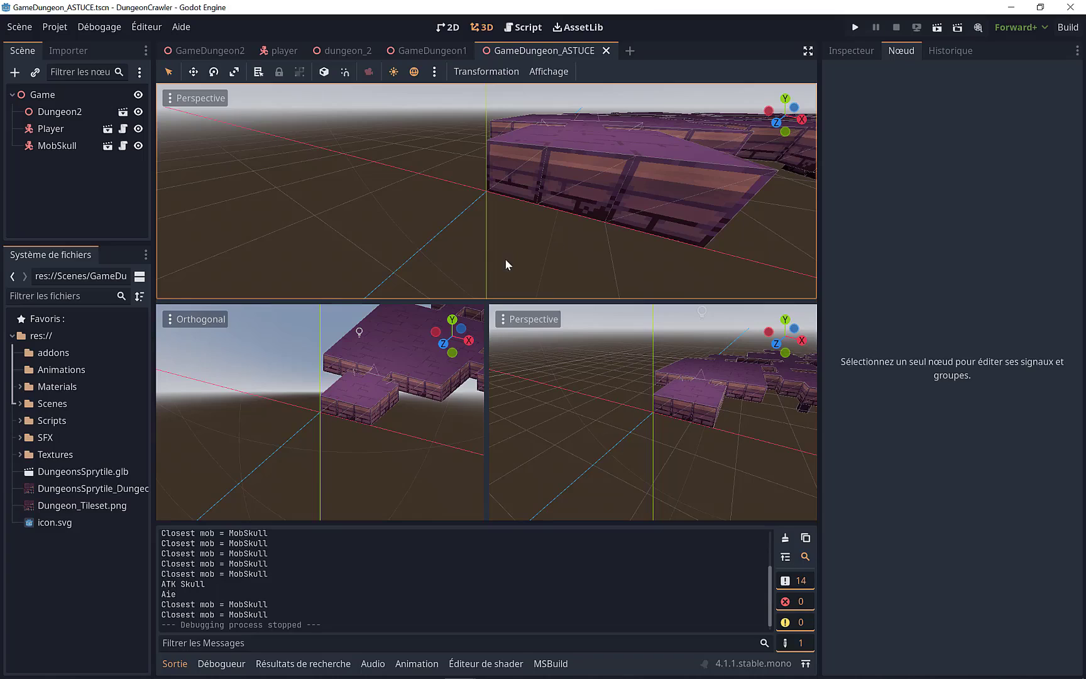
Add a WorldEnvironment node as a child of the Game root node.
scroll(490, 147, "up", 3)
middle_click_drag(490, 149, 597, 202)
scroll(413, 156, "up", 6)
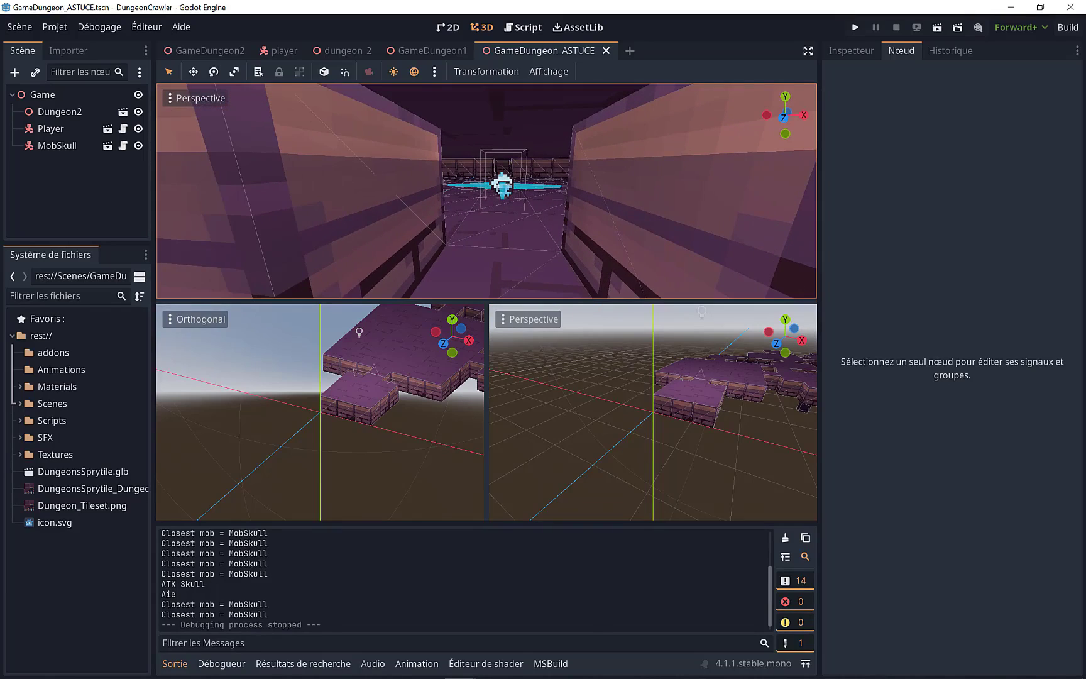
left_click(43, 95)
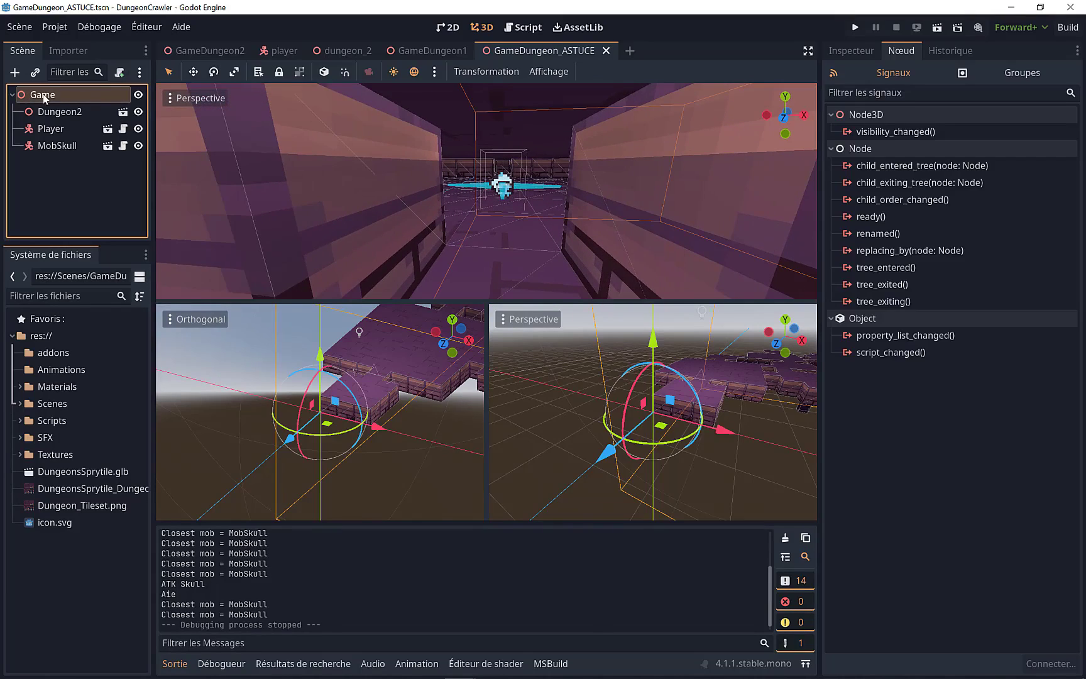
left_click(15, 73)
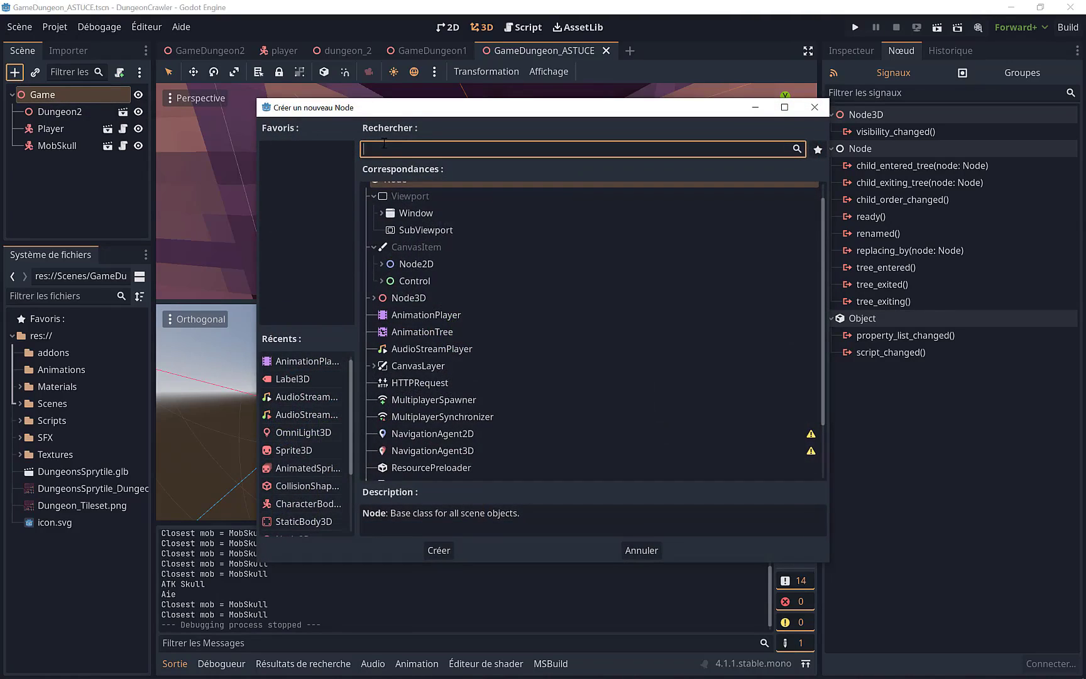
scroll(440, 233, "down", 2)
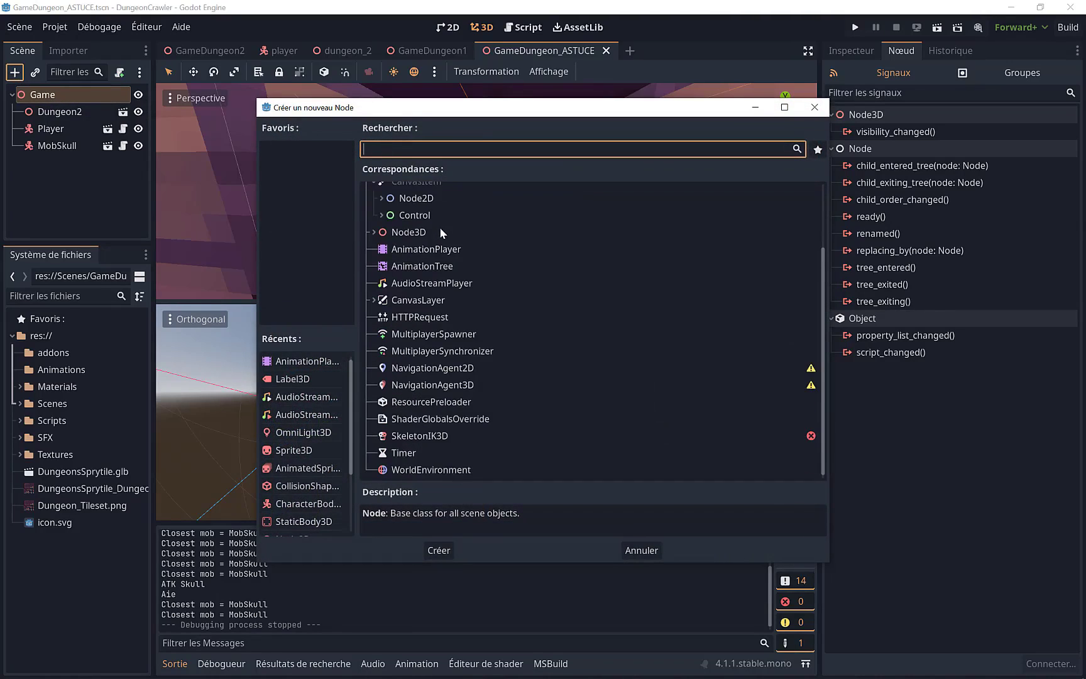
left_click(418, 470)
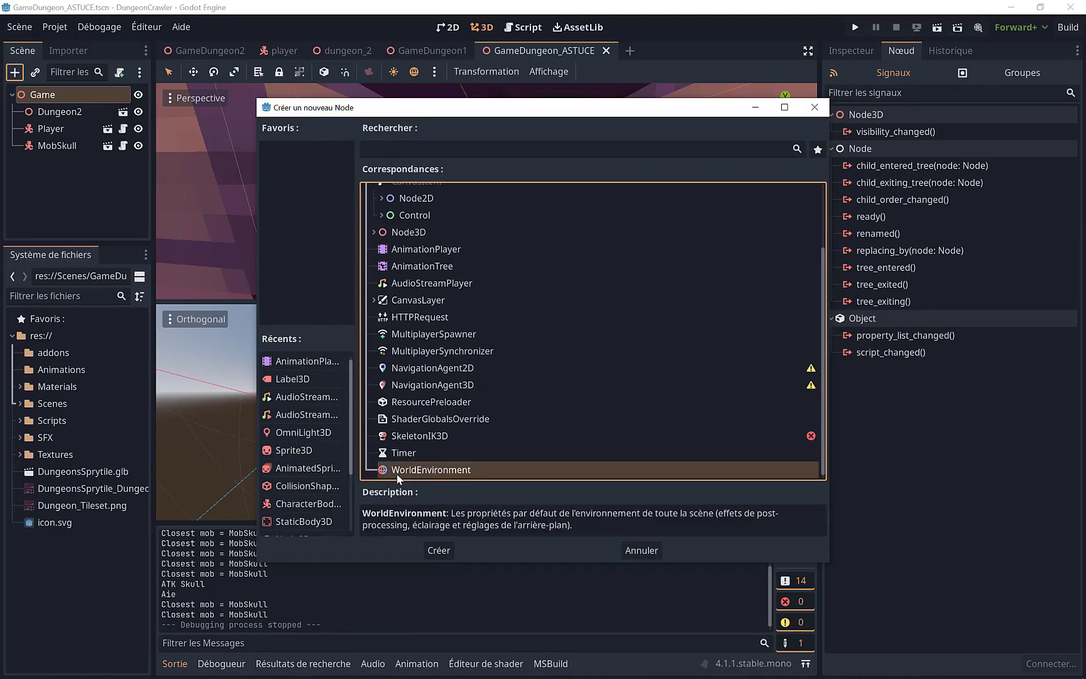
left_click(438, 549)
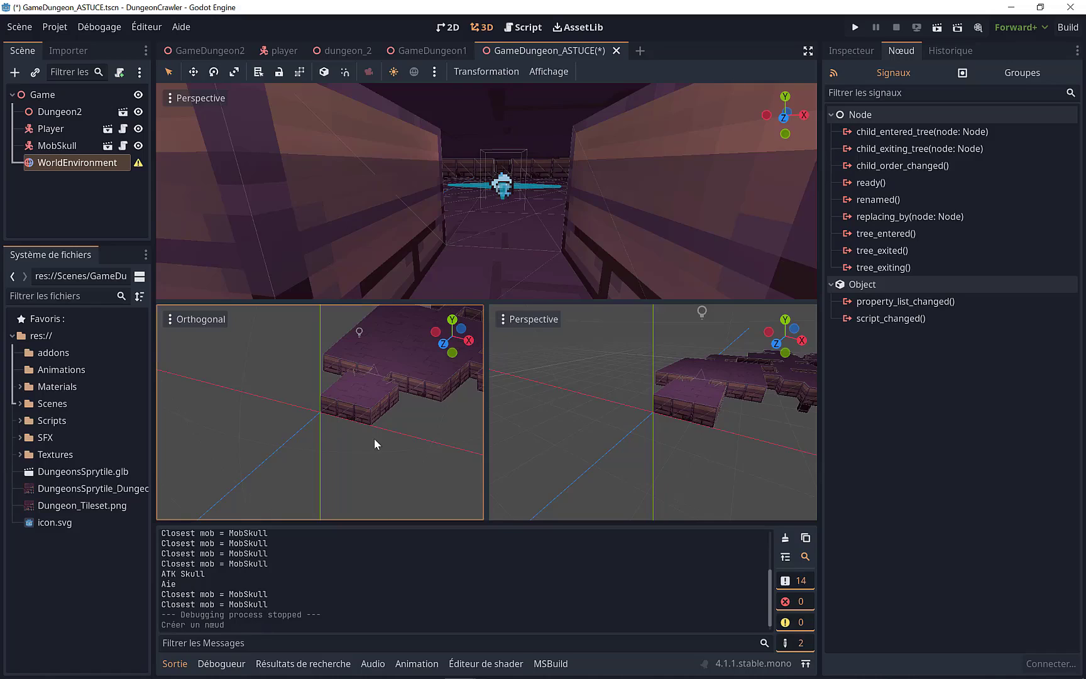
Assign a new Environment resource to the WorldEnvironment node and expand its settings.
mouse_move(138, 164)
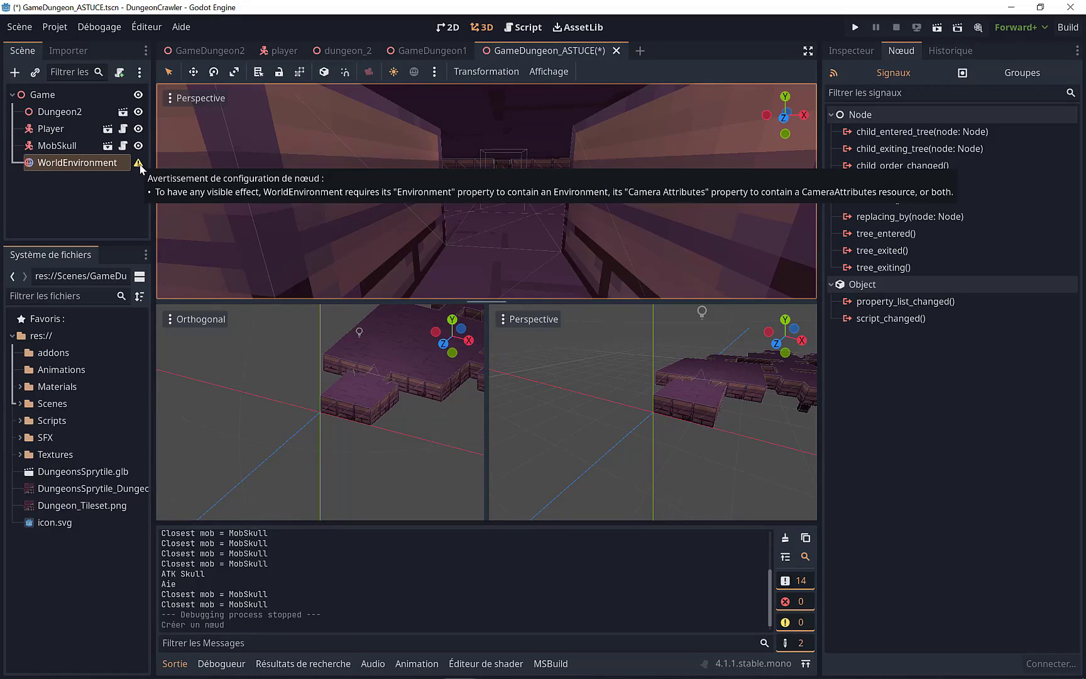
left_click(848, 52)
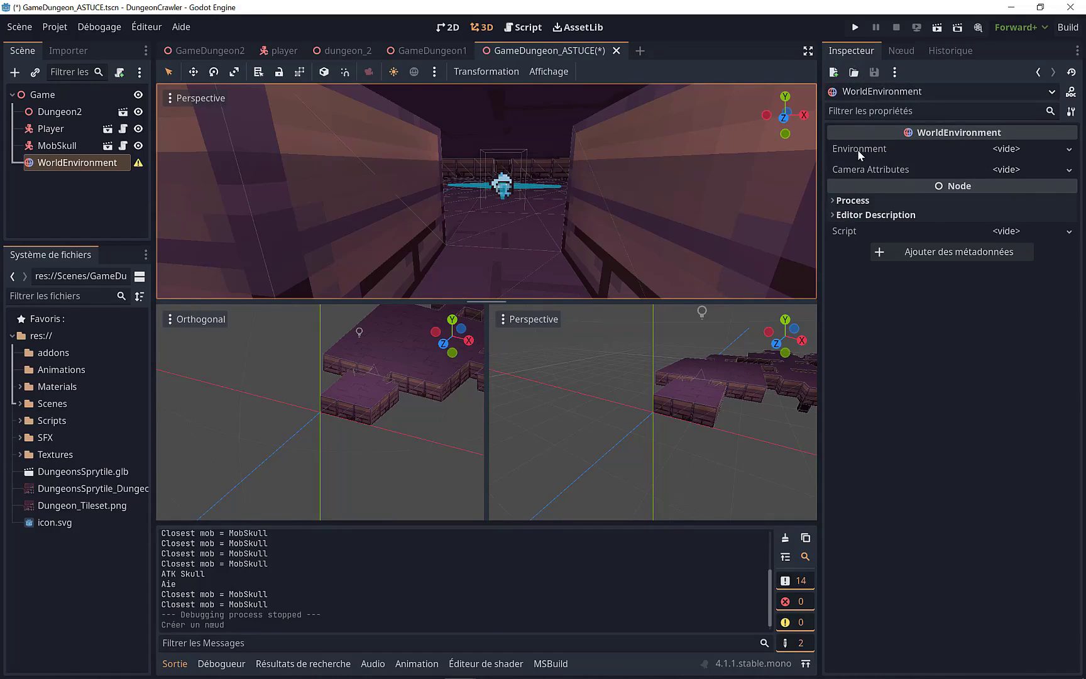
left_click(1018, 153)
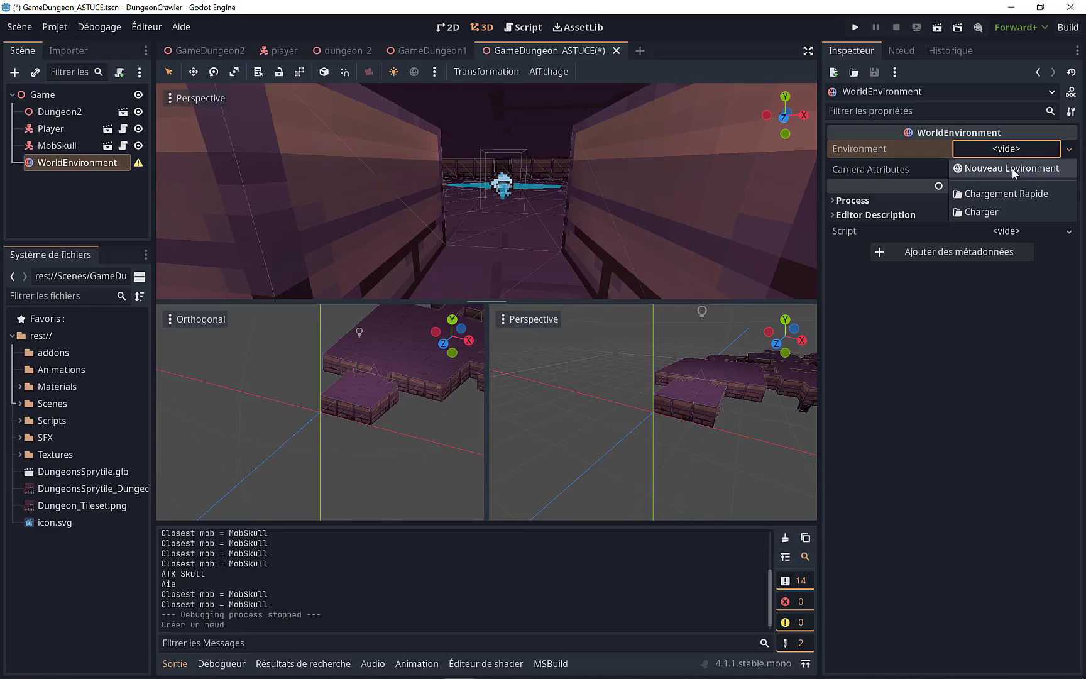
left_click(1013, 168)
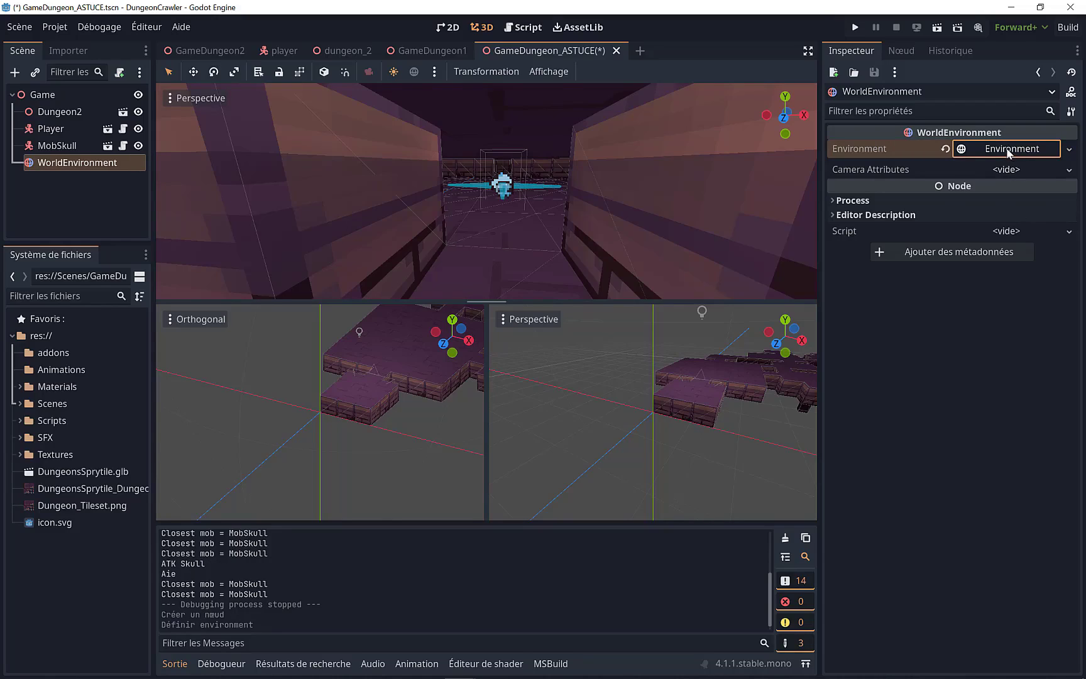
left_click(1010, 151)
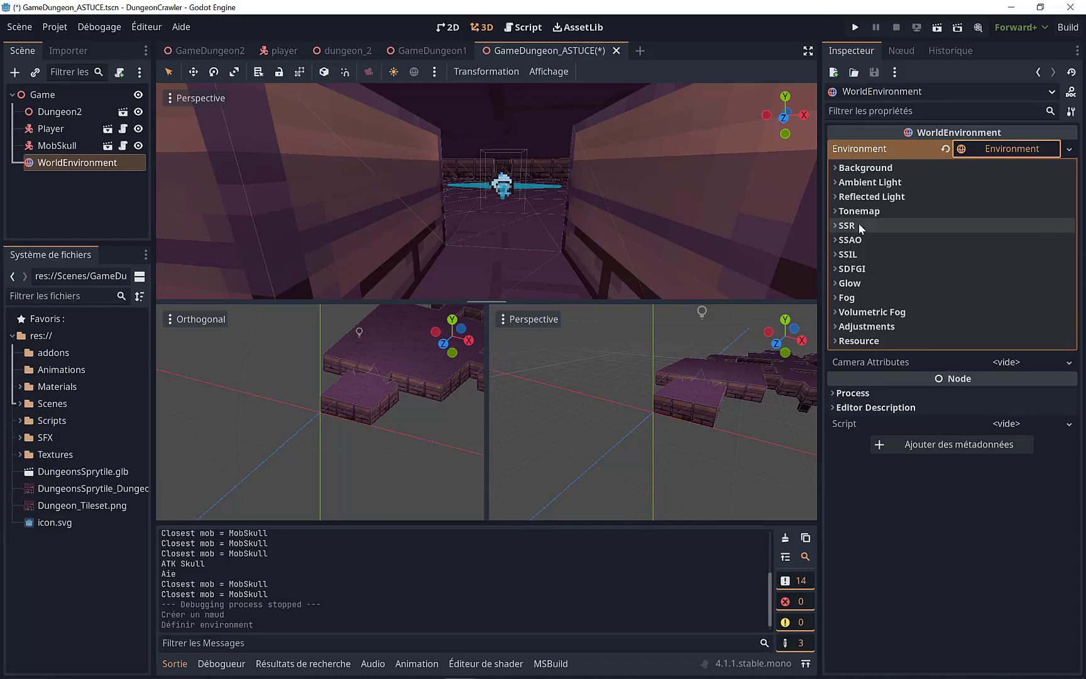
Set the environment's Tonemap mode to ACES.
left_click(843, 211)
left_click(981, 229)
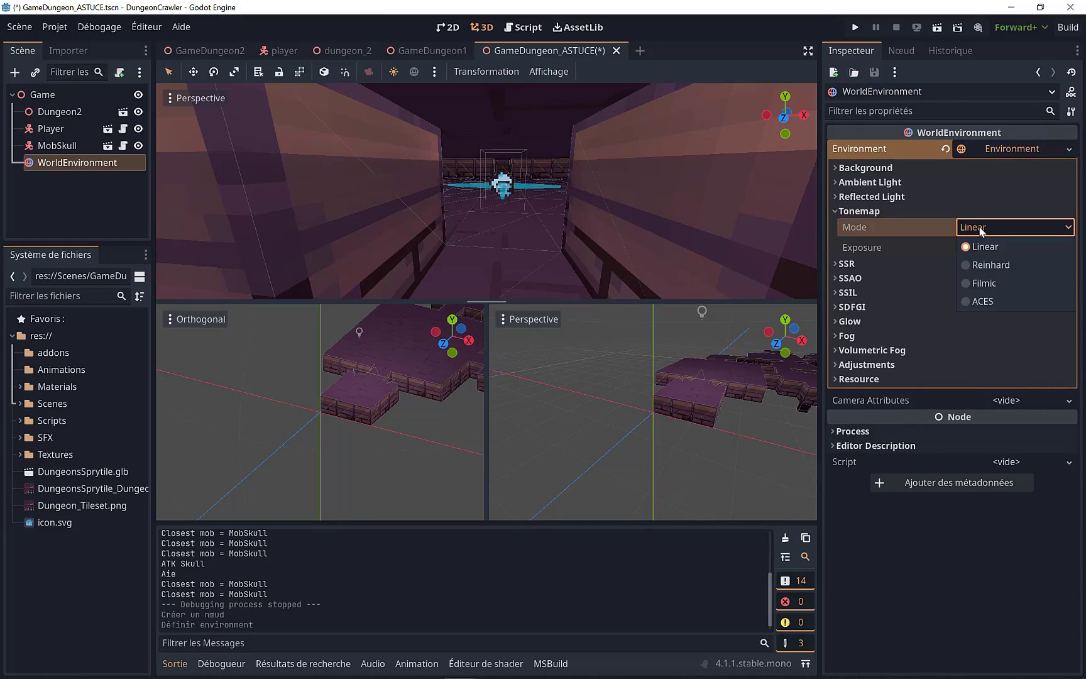
left_click(984, 282)
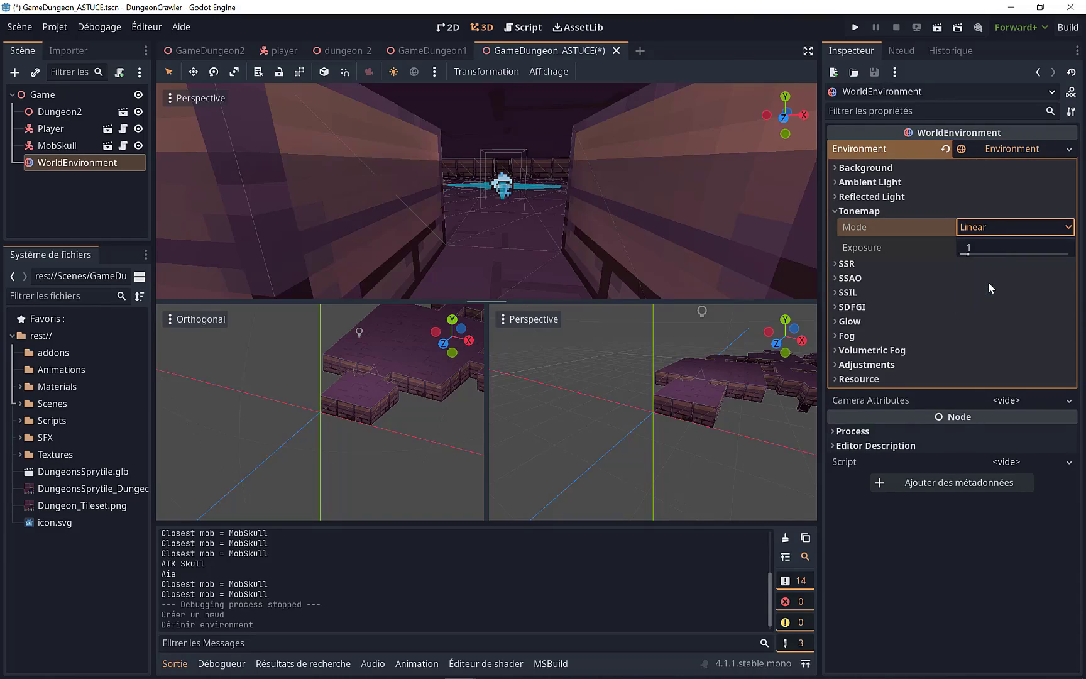
left_click(969, 229)
left_click(979, 300)
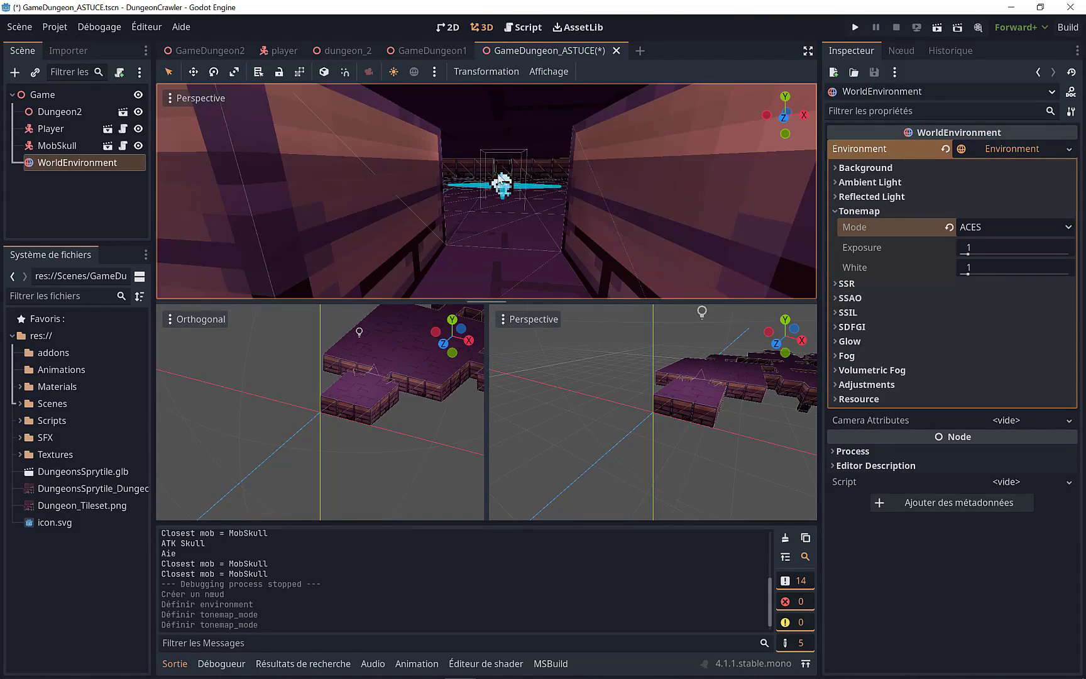
Compare the Filmic tonemap with ACES in the dungeon corridor, keep ACES, and set the tonemap exposure to 1.31.
mouse_move(484, 154)
middle_mouse_down()
mouse_move(496, 162)
mouse_move(503, 152)
middle_mouse_up()
scroll(503, 188, "up", 6)
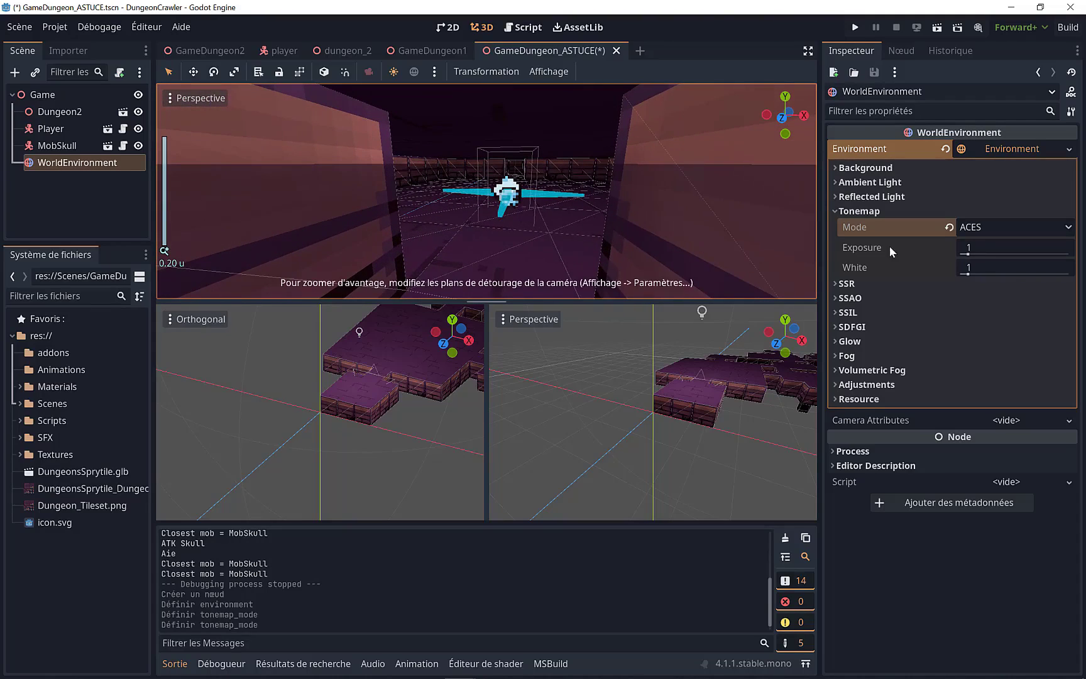
left_click(984, 230)
left_click(984, 284)
left_click(971, 230)
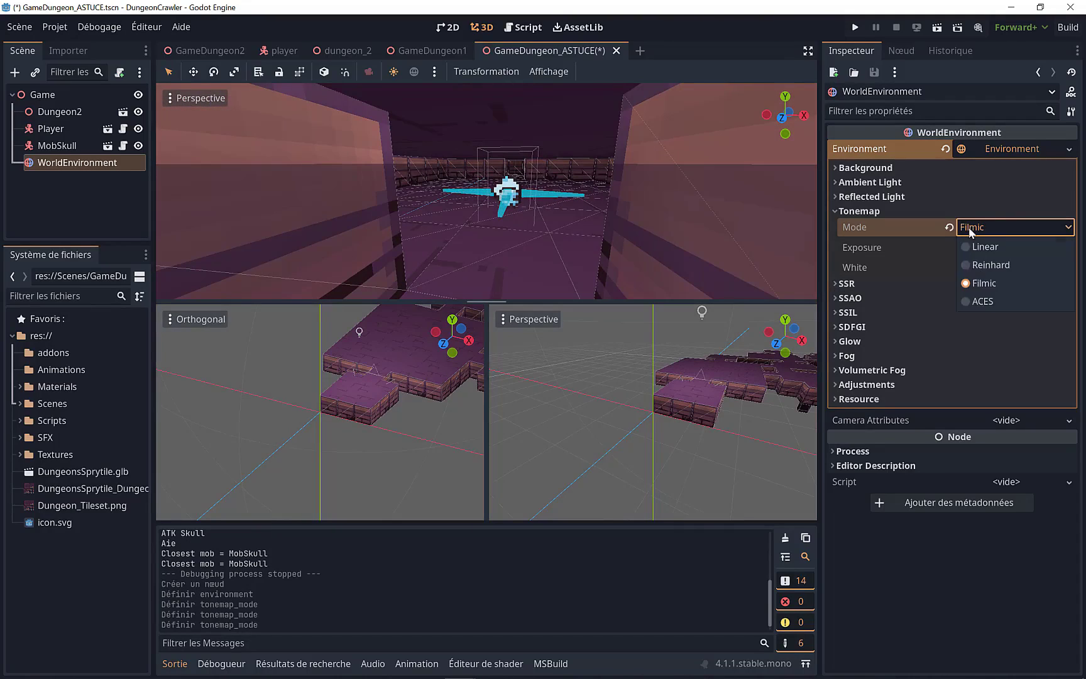
left_click(979, 301)
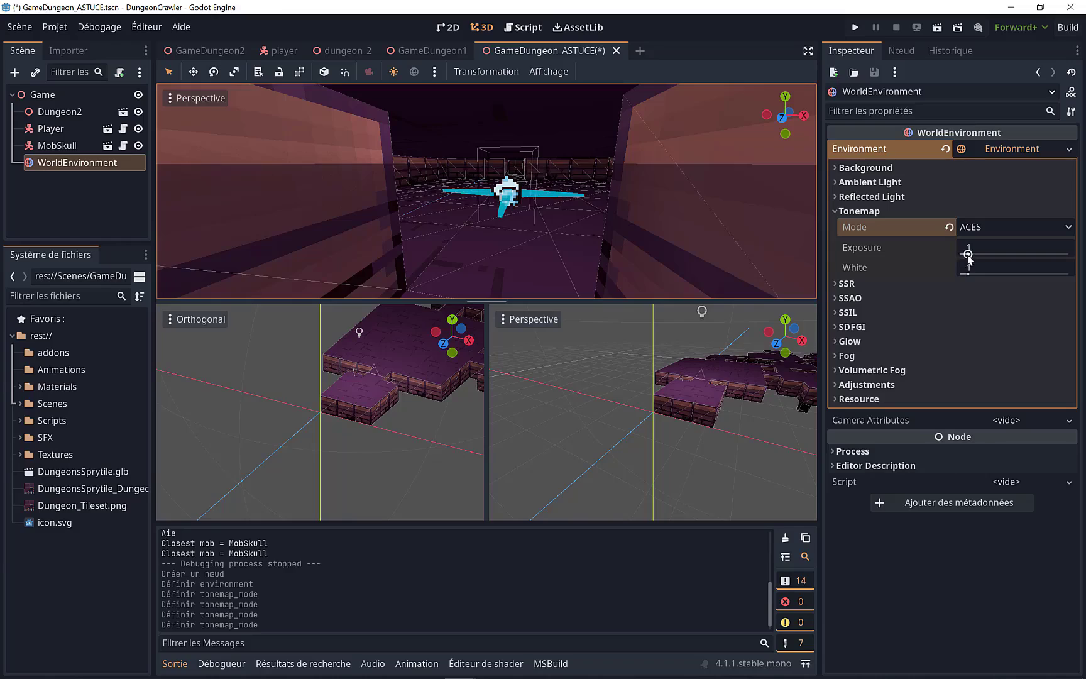
left_click_drag(967, 254, 973, 250)
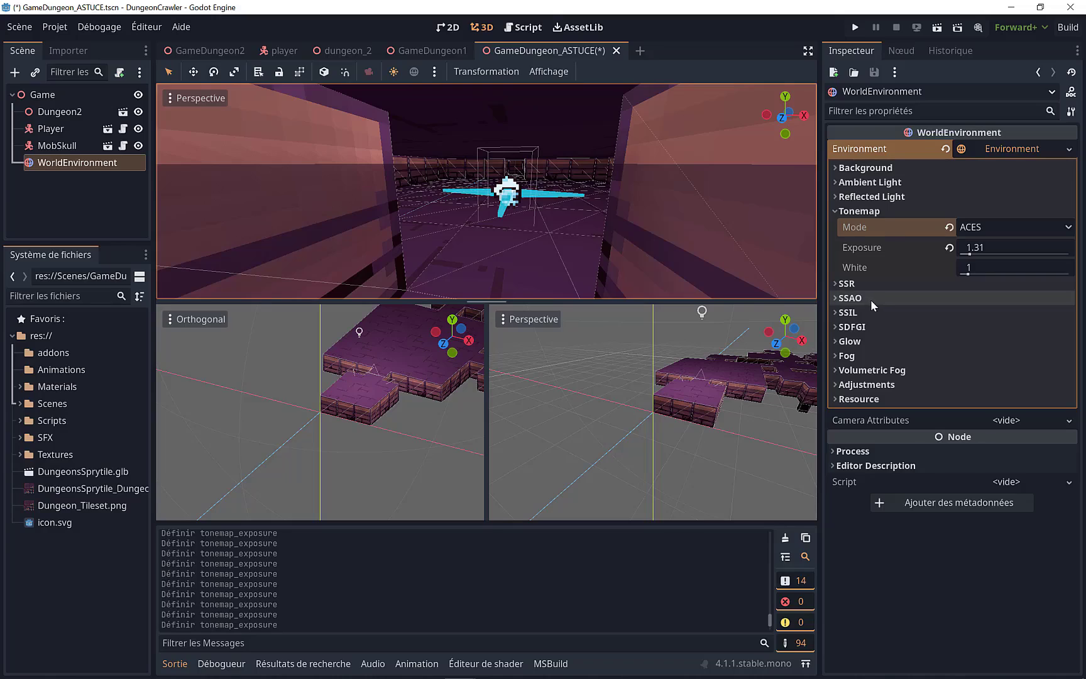
left_click(835, 210)
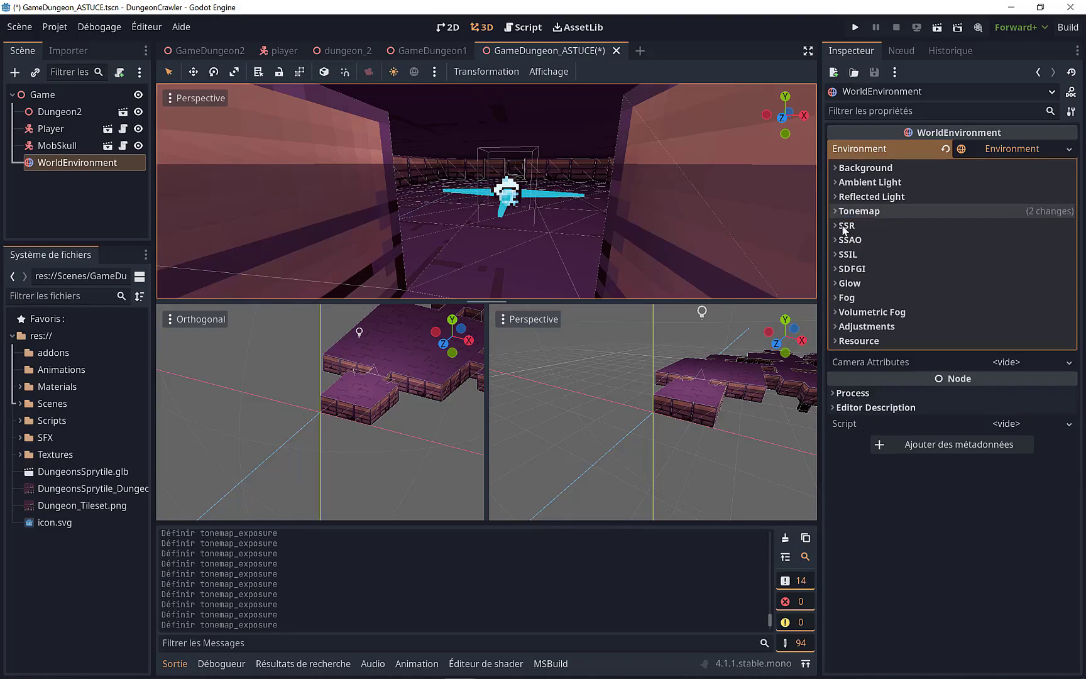
Enable the environment's Adjustments with brightness 1.22 and saturation 0.01, and save the scene.
left_click(836, 327)
left_click(963, 341)
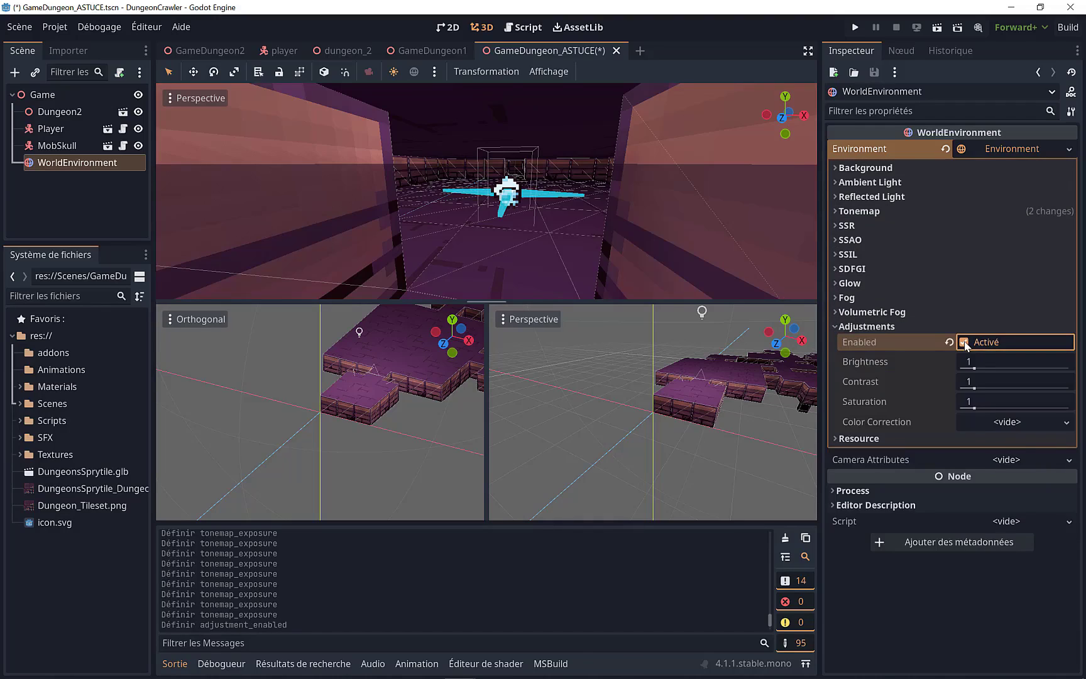
left_click_drag(972, 363, 949, 410)
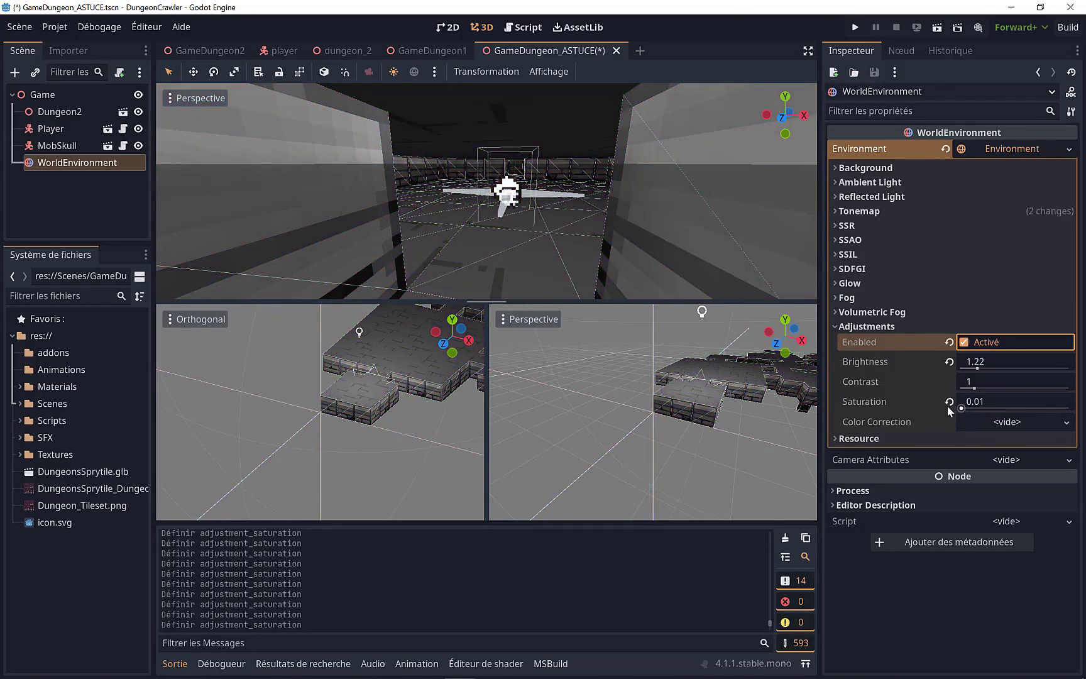
scroll(582, 159, "up", 3)
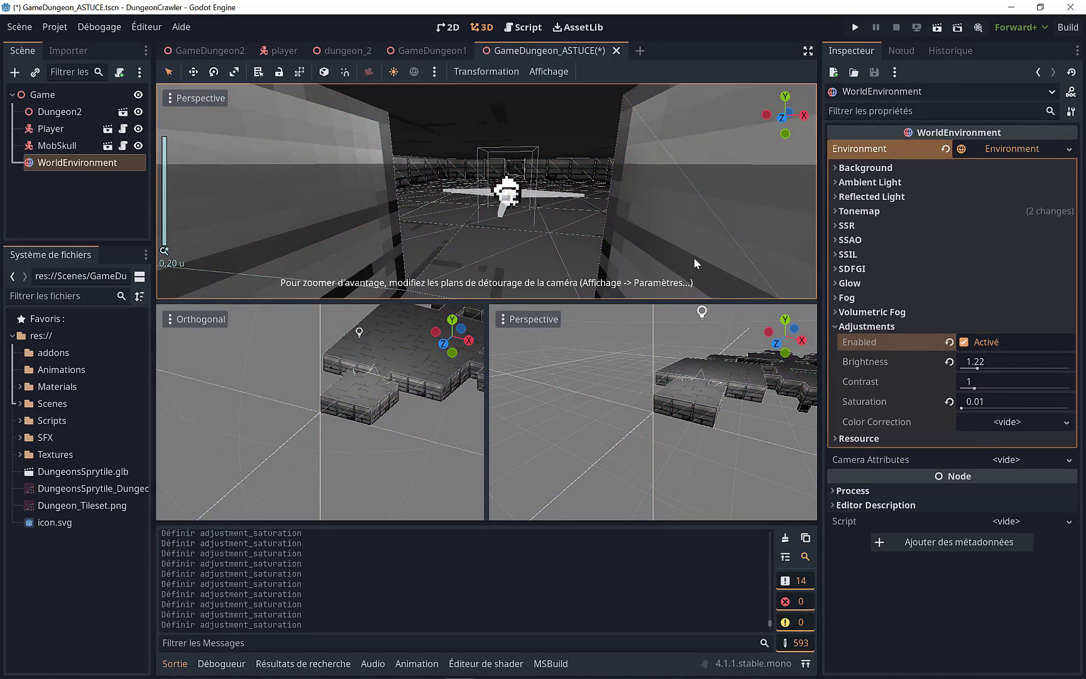
middle_click_drag(606, 206, 723, 205)
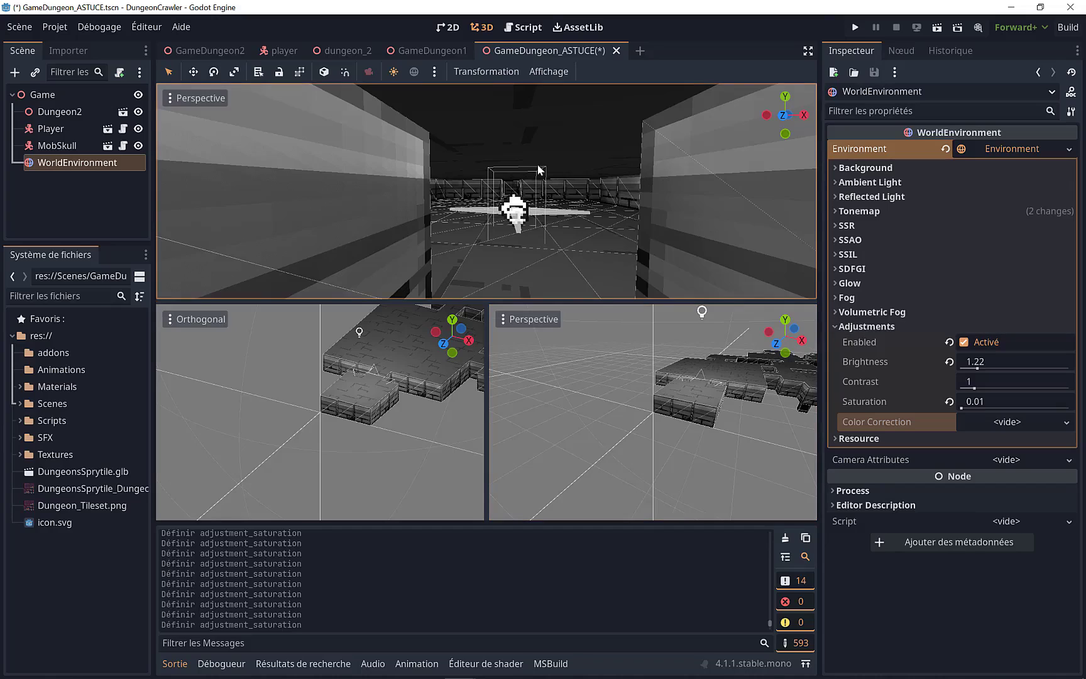
key("ctrl+s")
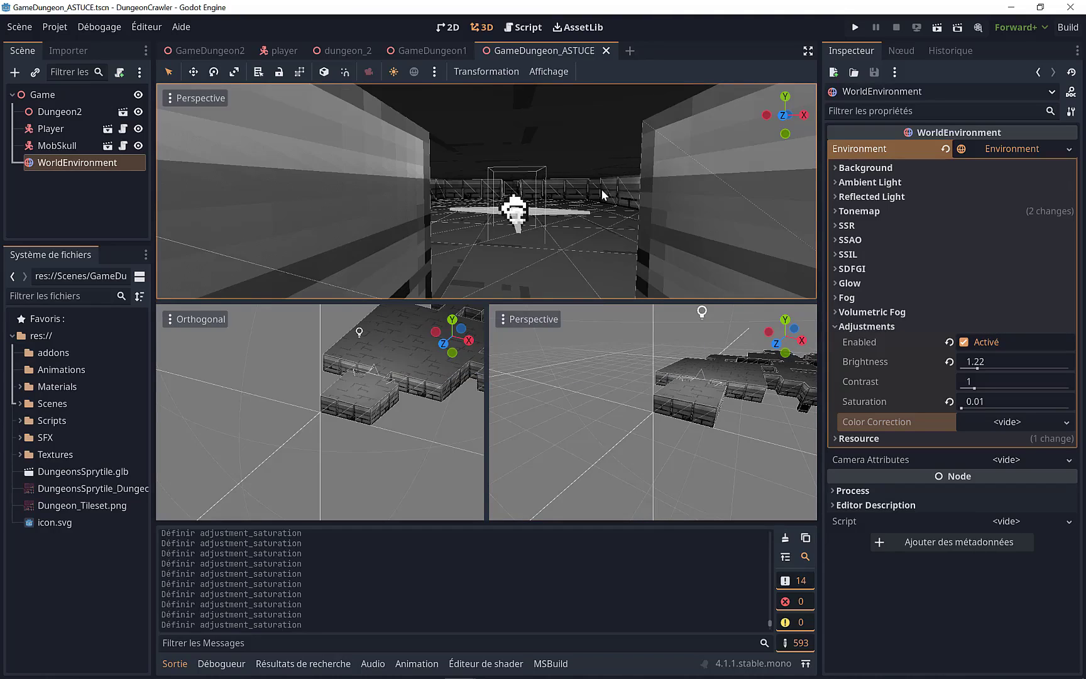
Run the current scene in a maximized game window, and walk up to the skull enemy and attack it.
key("F6")
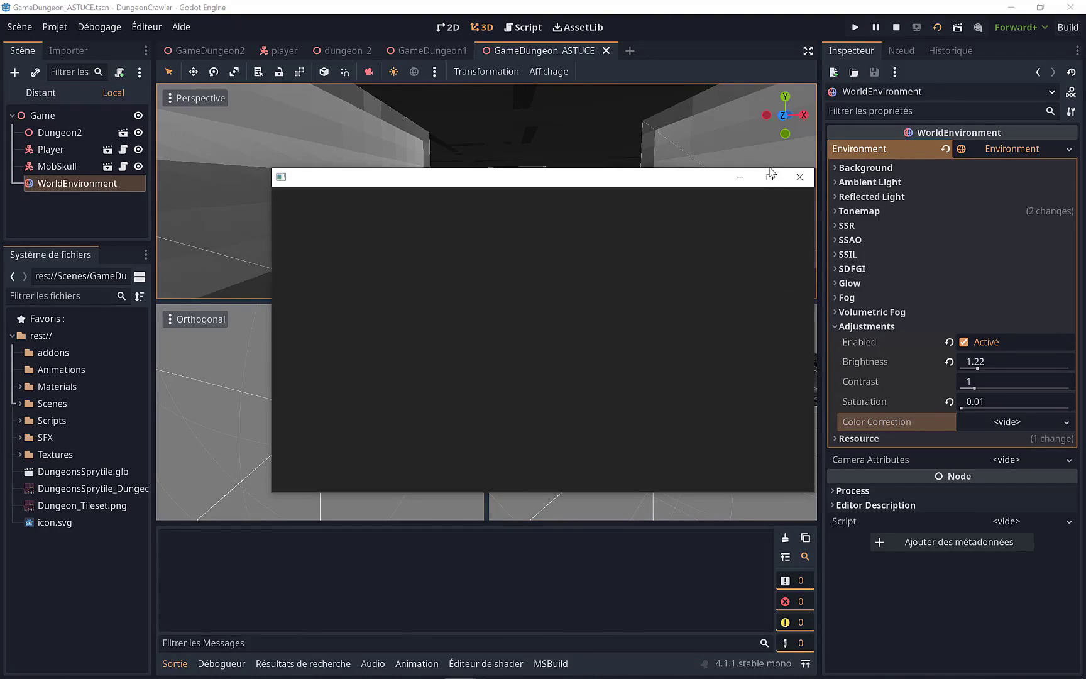
left_click(770, 176)
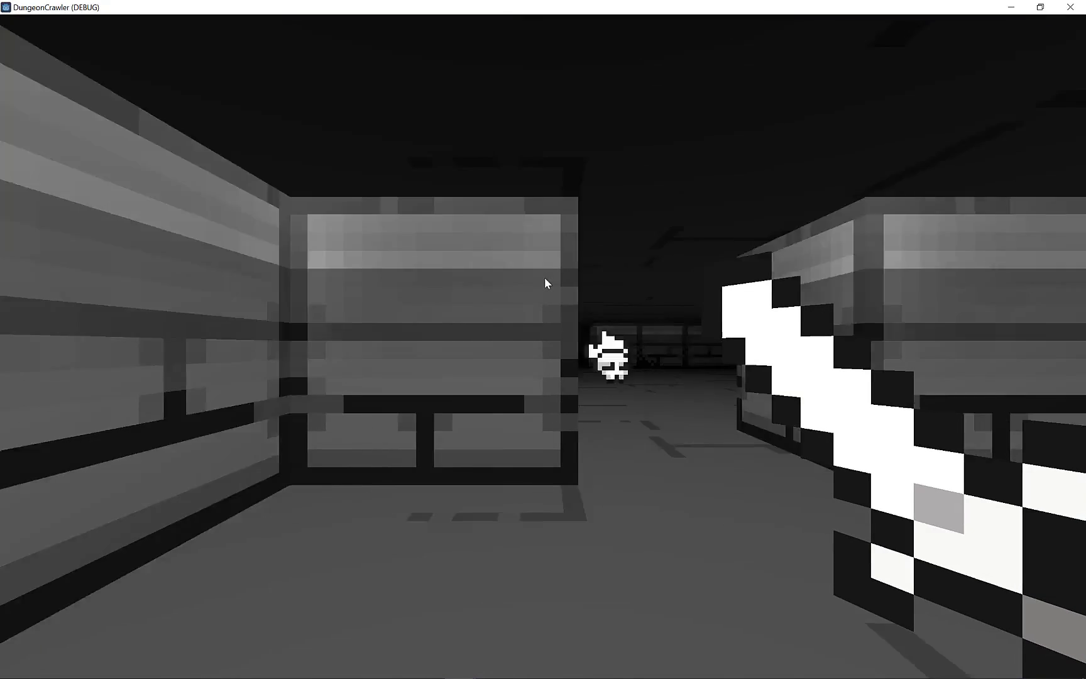
key("d")
key("w")
key("w")
key("w")
key("w")
left_click(545, 278)
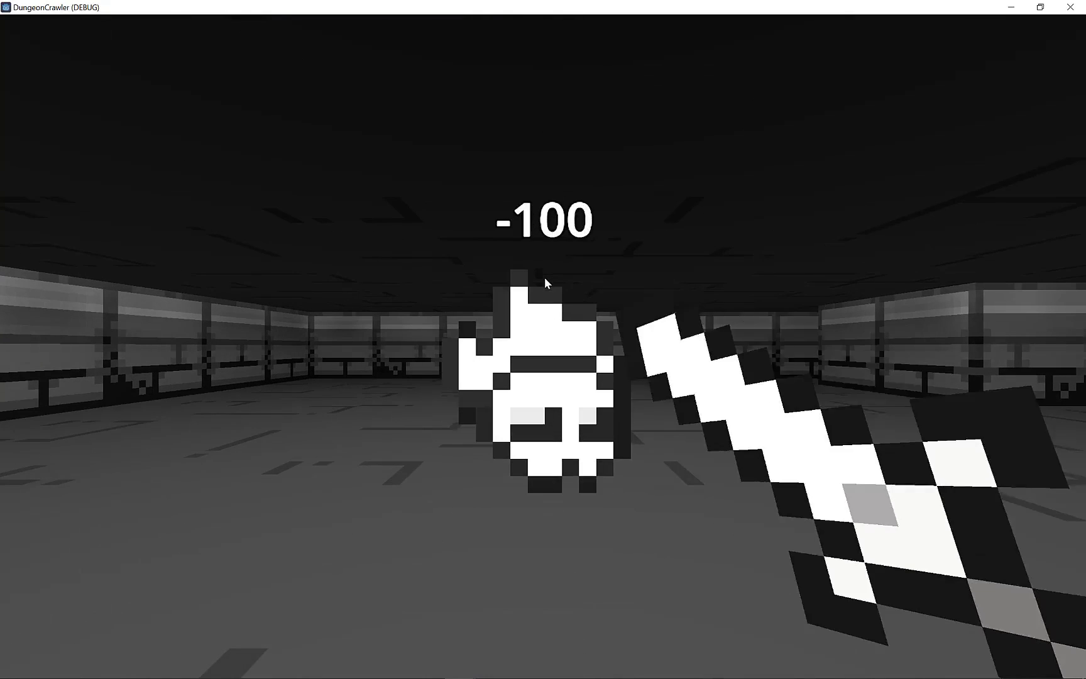
Walk from the skull through the narrow dungeon corridor to check the desaturated look on the walls and floor.
key("e")
key("w")
key("w")
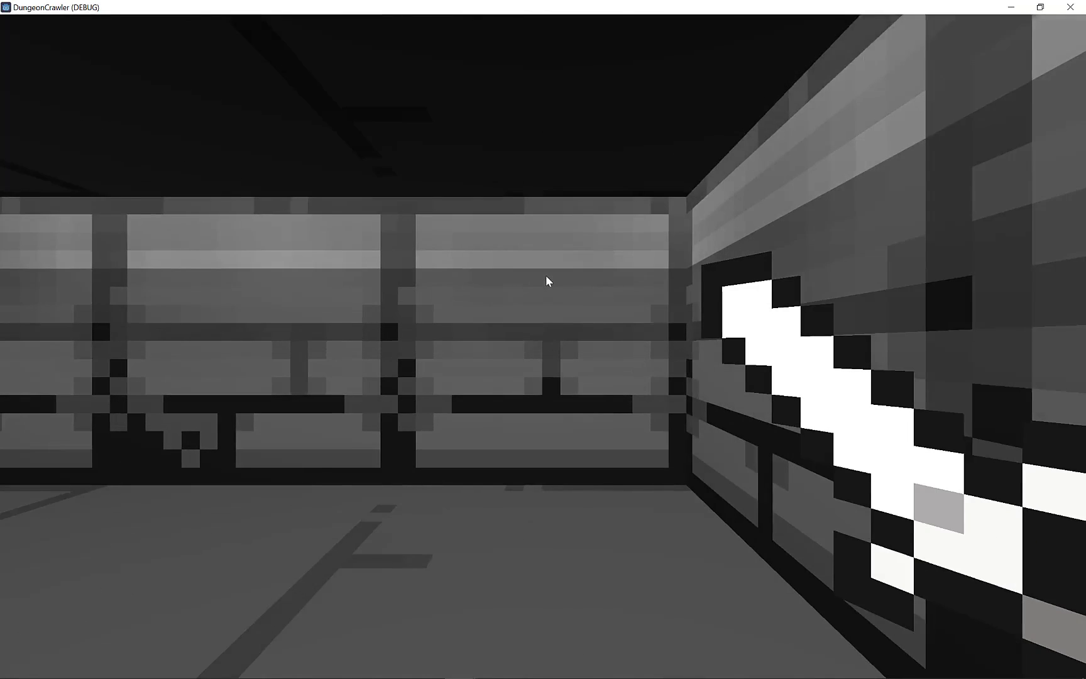
key("q")
key("w")
key("w")
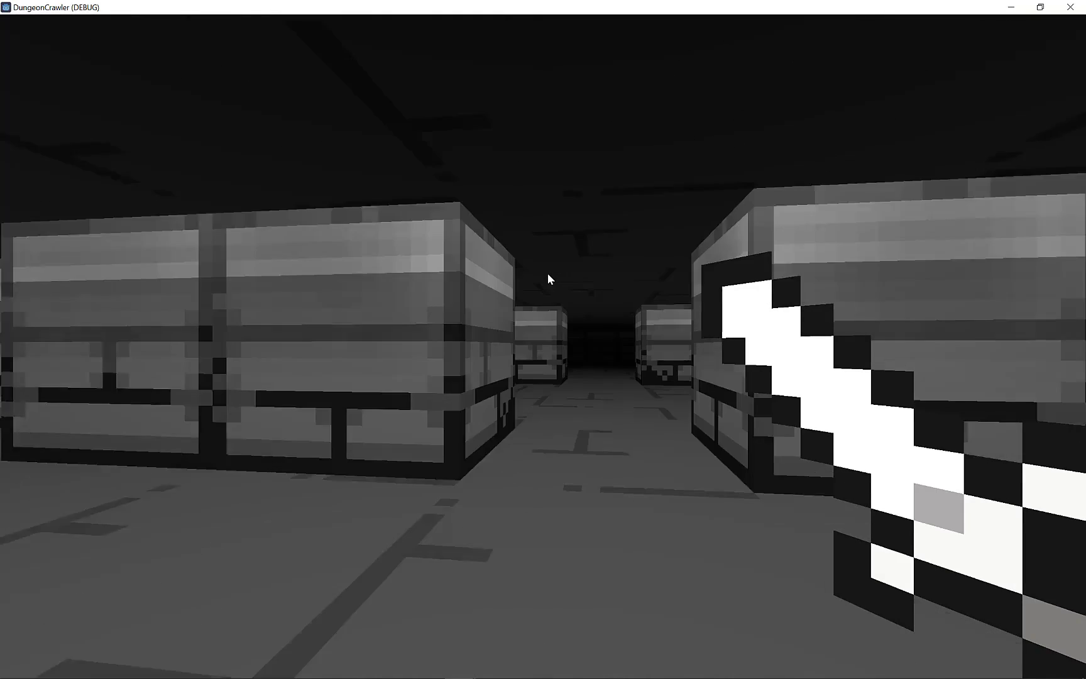
key("w")
key("w")
key("w")
key("w")
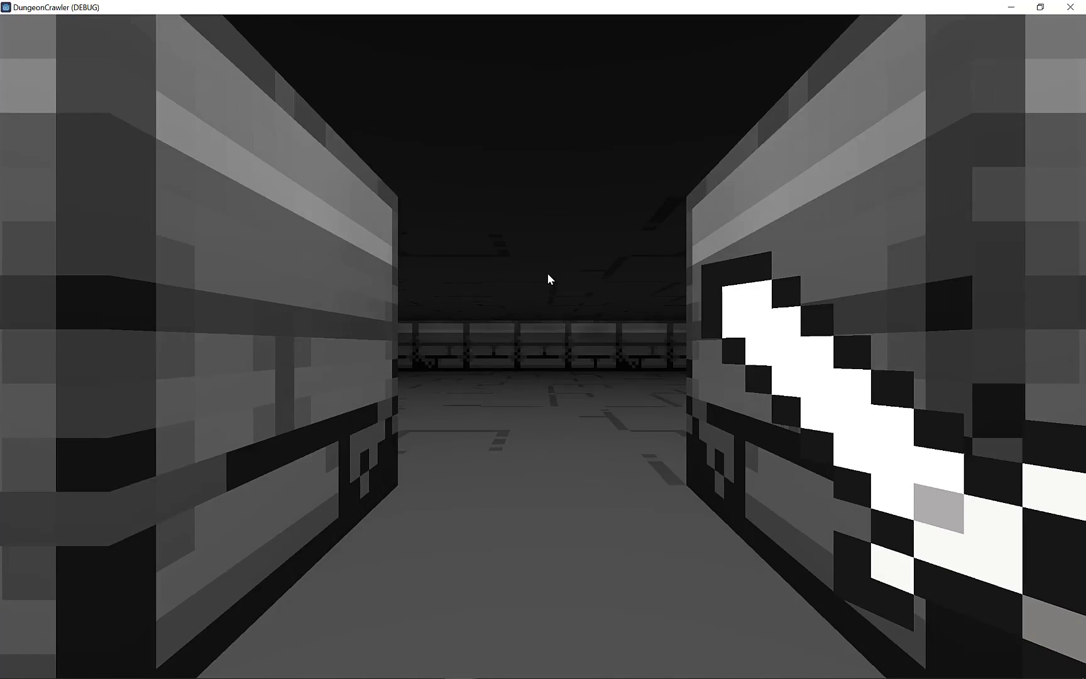
key("w")
key("w")
key("w")
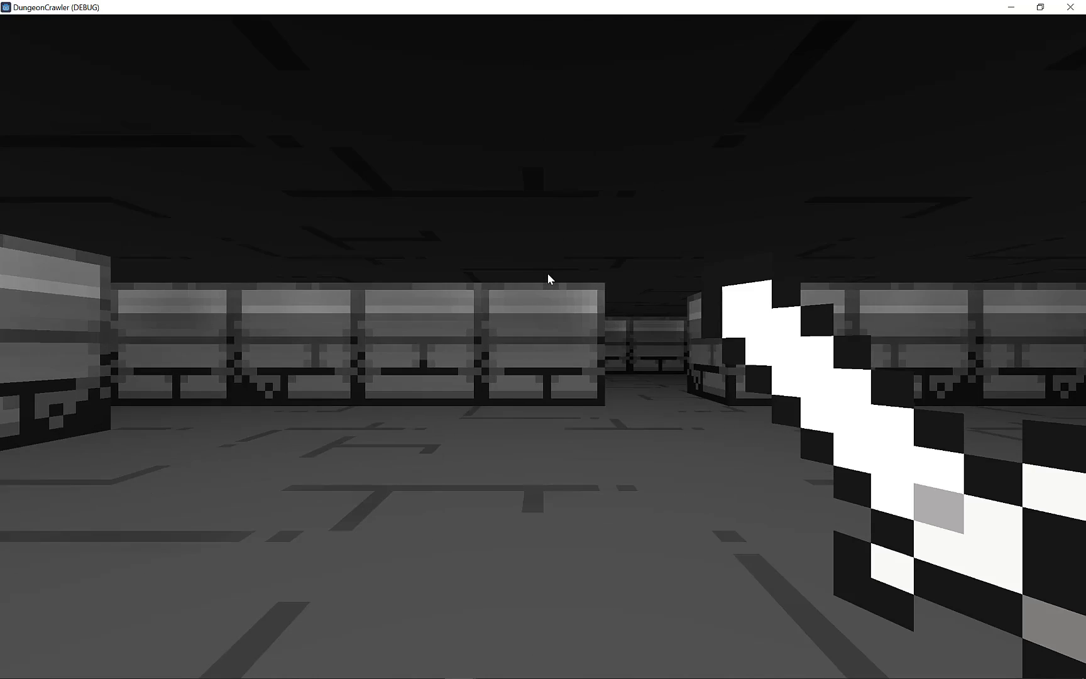
Cross the open dungeon area to the ladder room to check how the colour adjustments look there.
key("d")
key("w")
key("w")
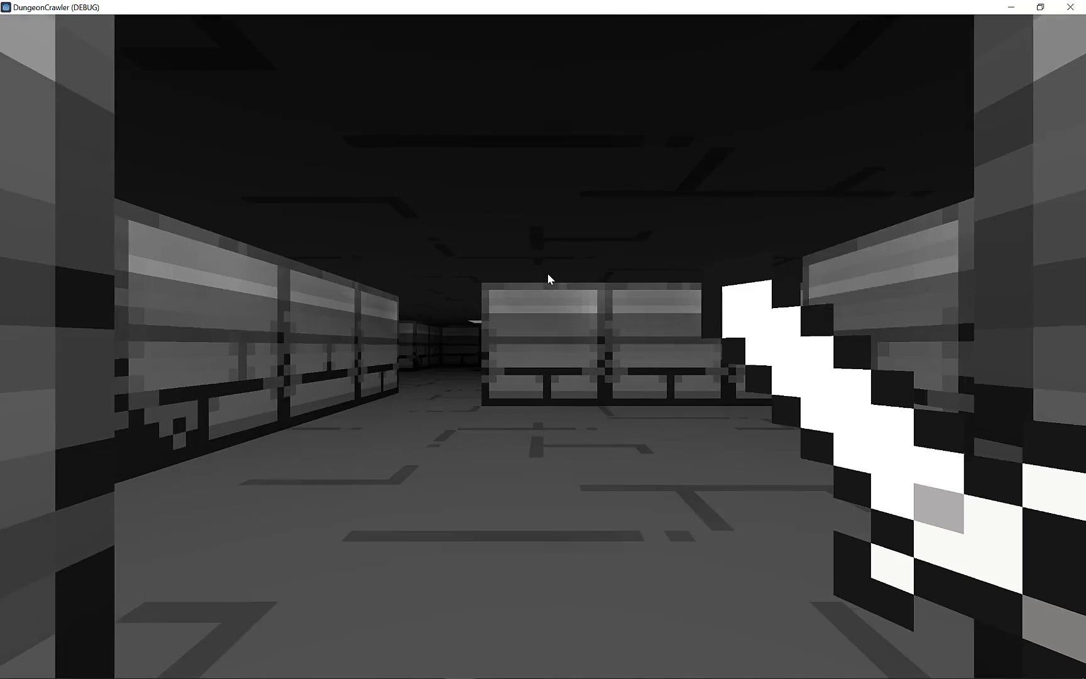
key("w")
key("a")
key("w")
key("w")
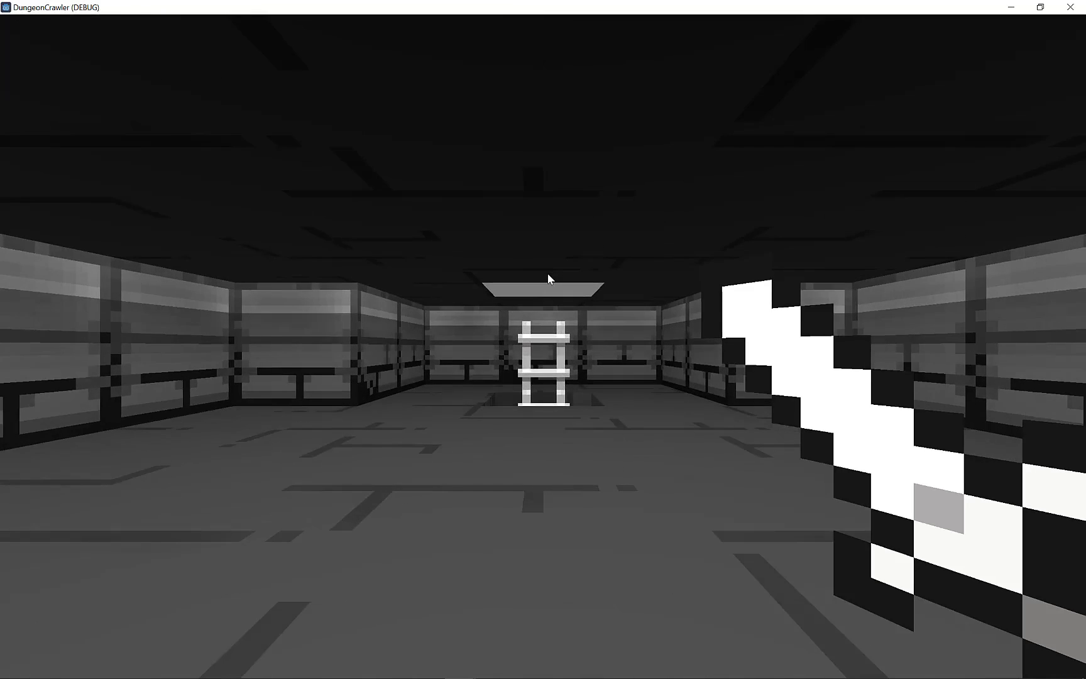
key("w")
key("w")
Examine the ladder and the openings above and below it from several sides, and stop the running game.
key("e")
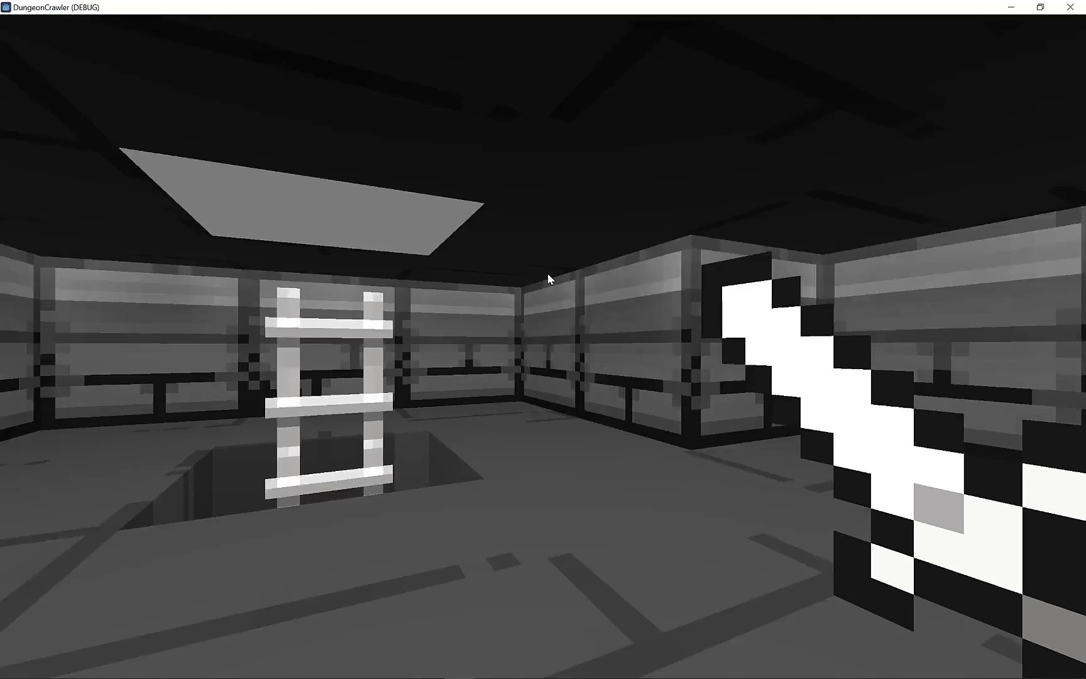
key("s")
key("a")
key("a")
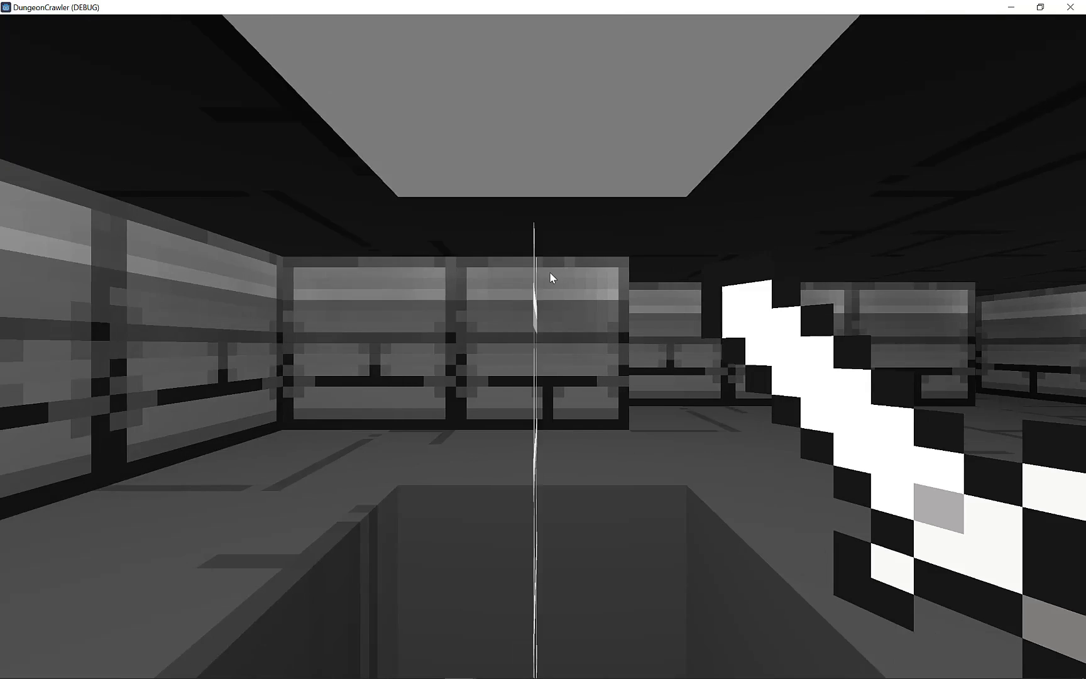
key("e")
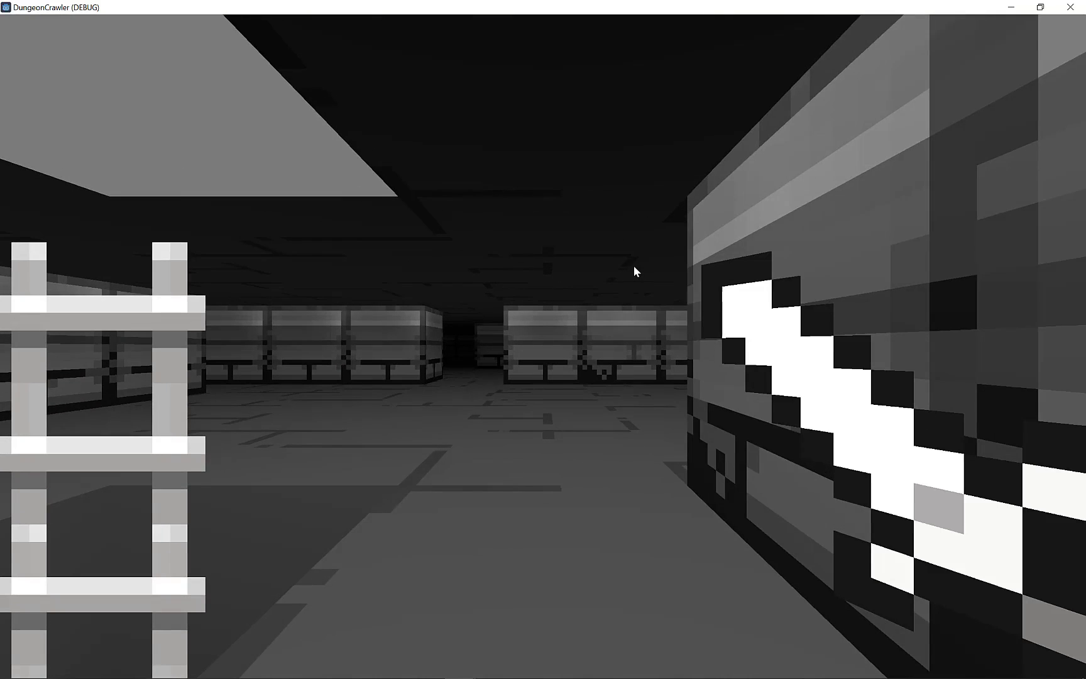
key("F8")
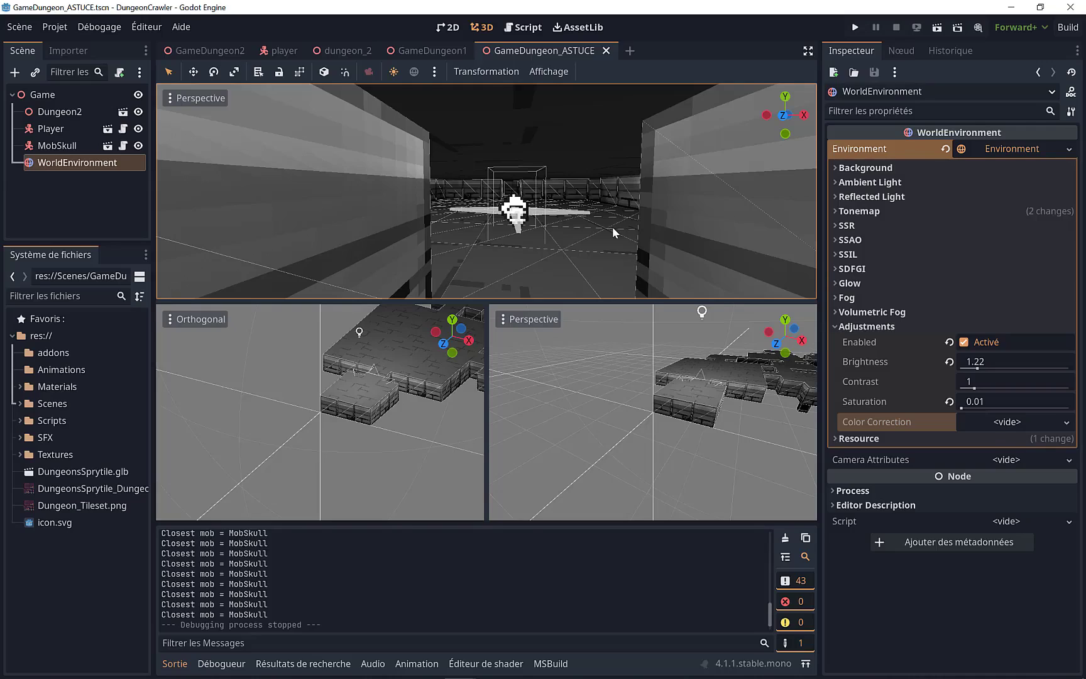
left_click(63, 165)
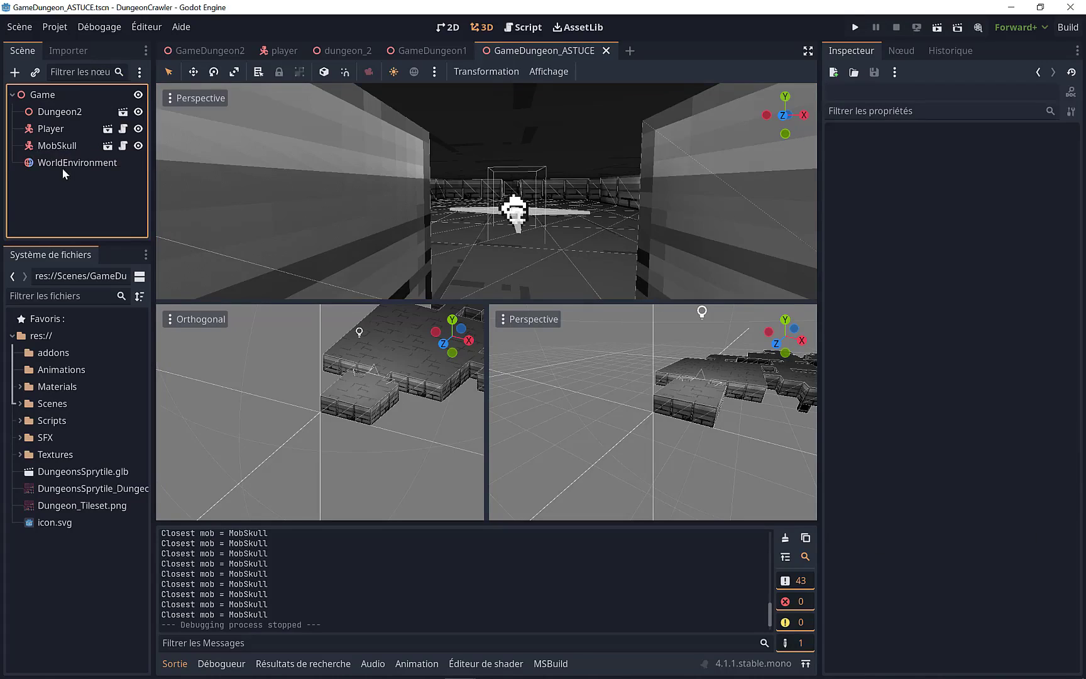